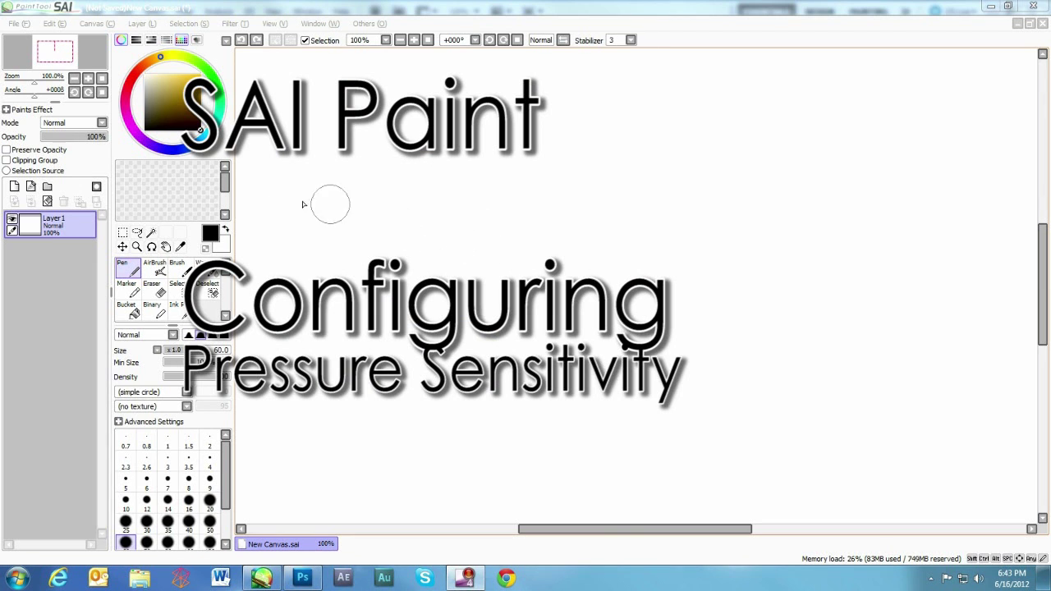
Draw four thick, evenly curved horizontal strokes stacked down the SAI canvas.
mouse_move(293, 243)
mouse_down()
mouse_move(488, 188)
mouse_move(793, 232)
mouse_up()
mouse_move(310, 302)
mouse_down()
mouse_move(599, 238)
mouse_move(808, 296)
mouse_up()
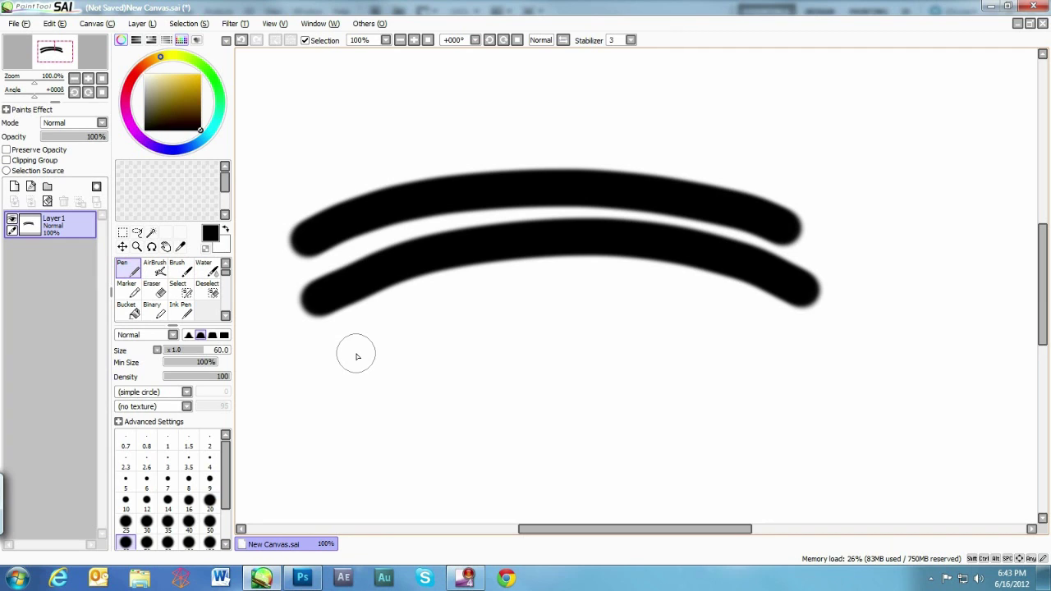
mouse_move(345, 361)
mouse_down()
mouse_move(387, 345)
mouse_move(747, 351)
mouse_up()
click(361, 424)
drag(366, 424, 772, 429)
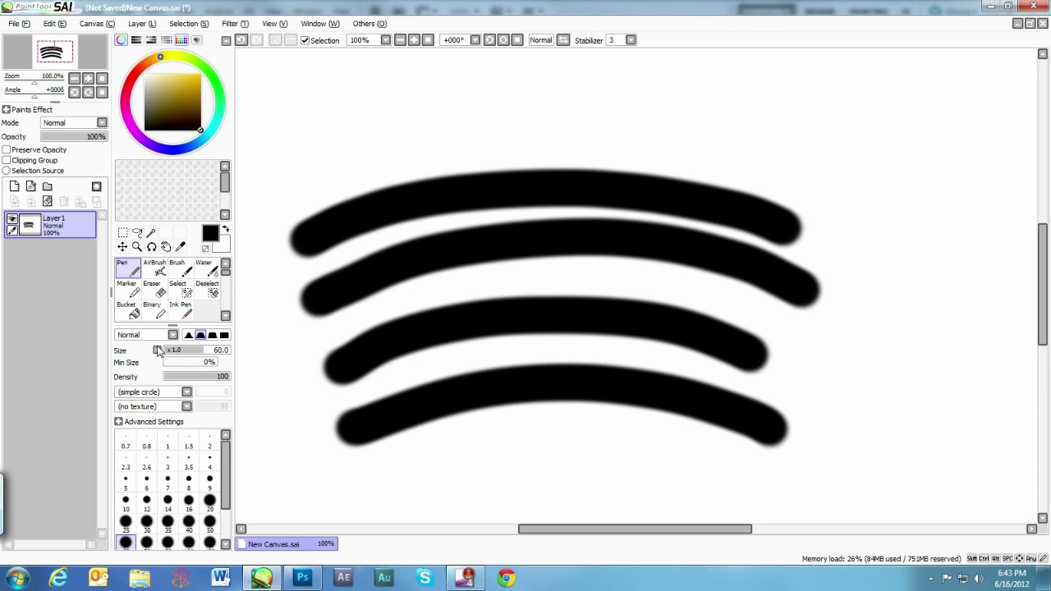
Add thin tapered strokes above and diagonally right of the curves, plus a V-shaped stroke.
mouse_move(309, 175)
mouse_down()
mouse_move(353, 155)
mouse_move(513, 127)
mouse_up()
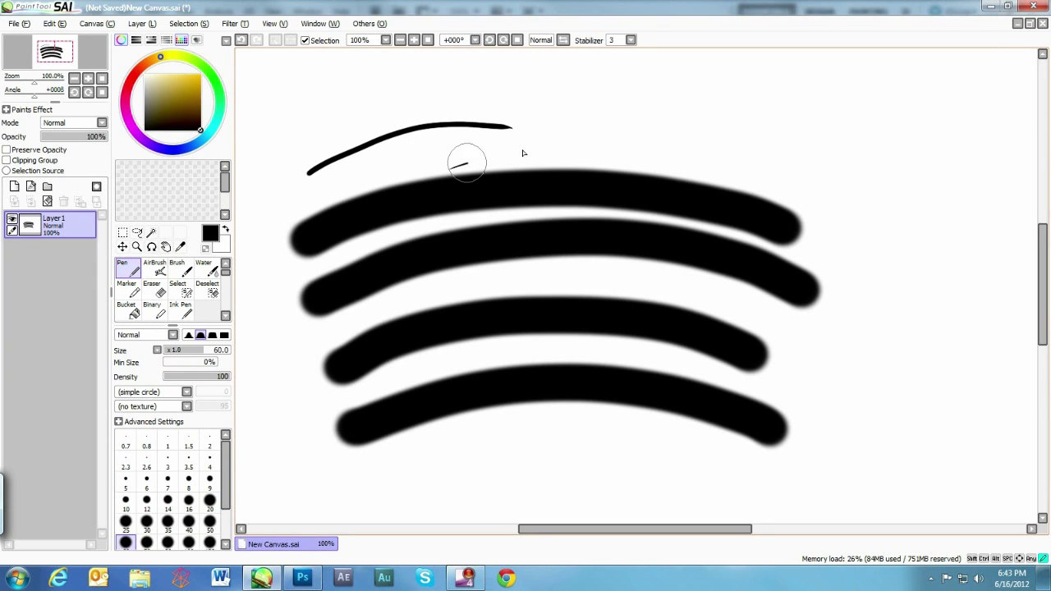
drag(466, 163, 591, 141)
drag(484, 131, 654, 117)
drag(602, 143, 730, 129)
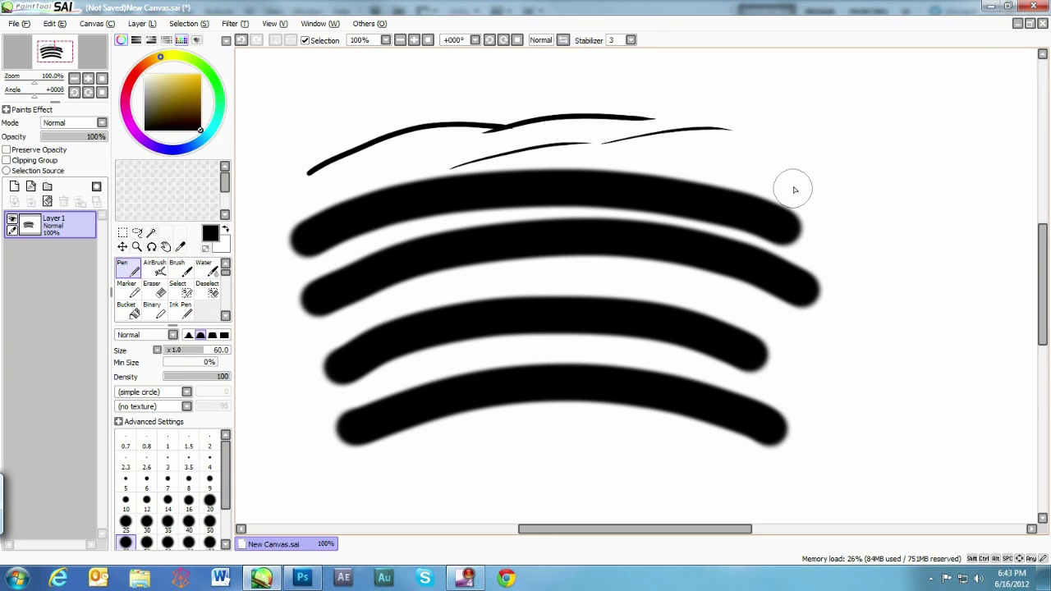
drag(874, 123, 813, 196)
drag(885, 139, 805, 232)
drag(931, 161, 815, 277)
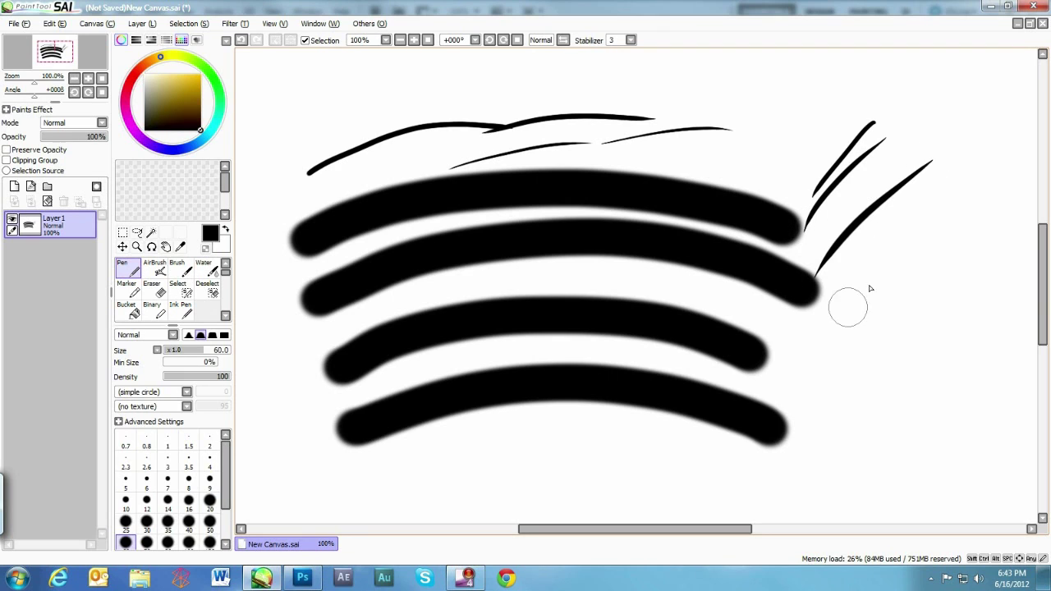
mouse_move(949, 217)
mouse_down()
mouse_move(900, 288)
mouse_move(809, 497)
mouse_move(943, 357)
mouse_move(744, 289)
mouse_up()
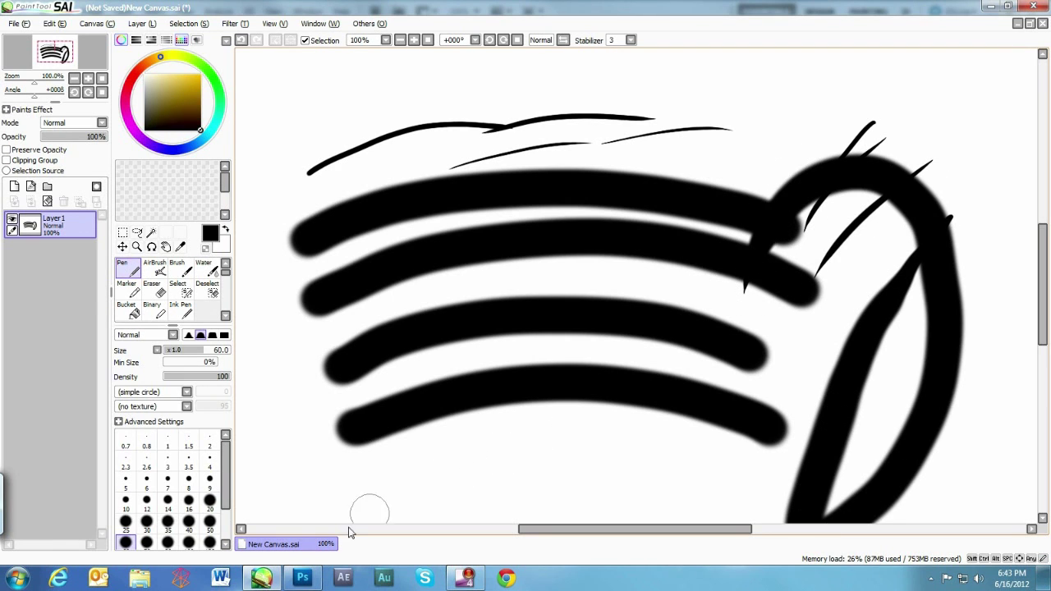
click(302, 578)
Paint six soft grey pressure-varying strokes on Photoshop's Untitled-1 canvas, then return to SAI.
drag(329, 241, 392, 122)
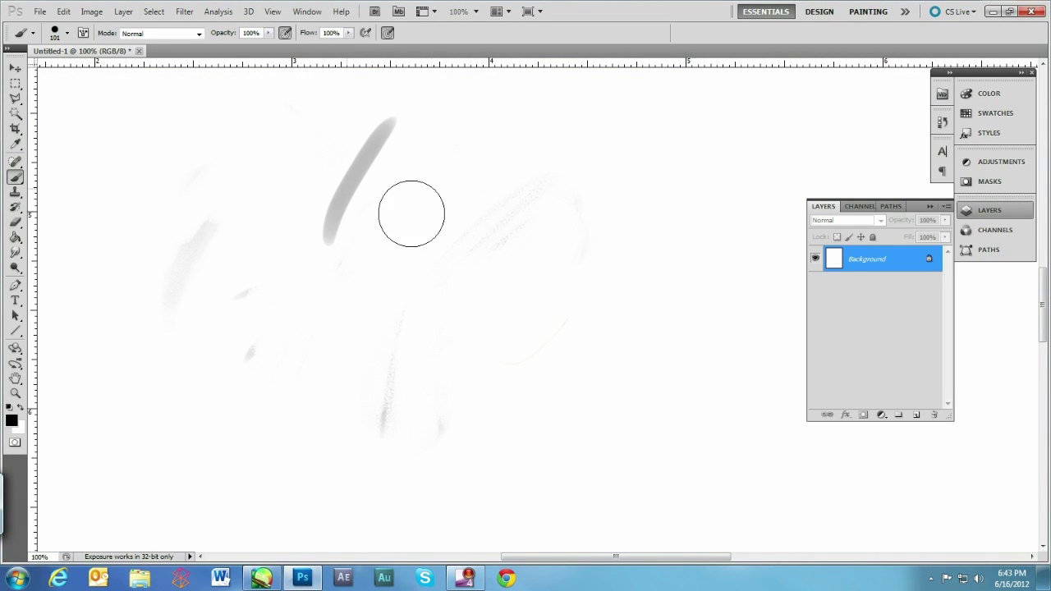
drag(429, 152, 370, 253)
drag(464, 173, 394, 324)
drag(522, 176, 427, 353)
drag(483, 394, 429, 353)
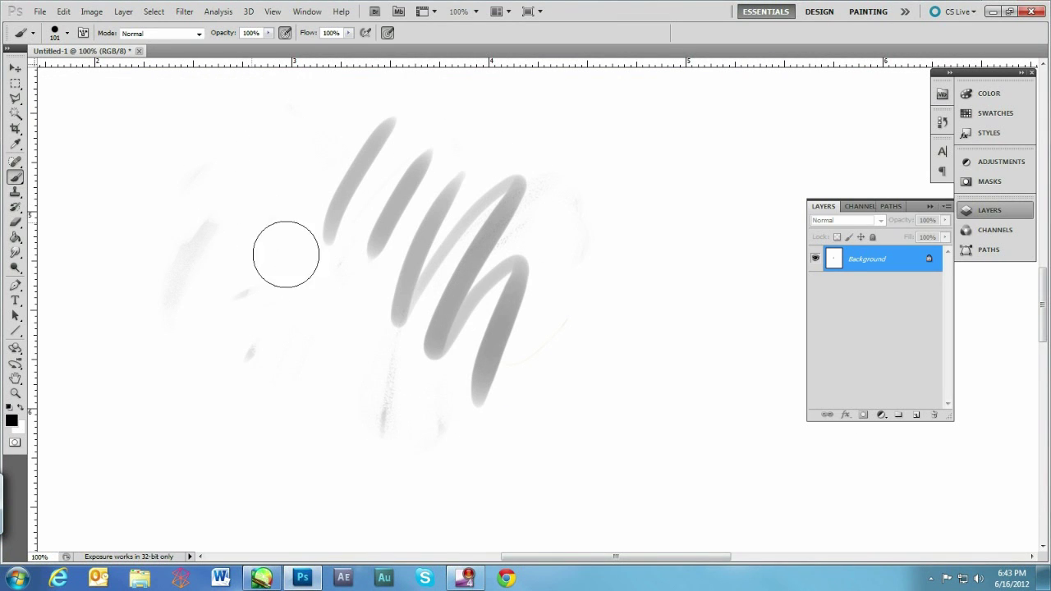
mouse_move(312, 202)
mouse_down()
mouse_move(528, 375)
mouse_move(493, 394)
mouse_up()
click(261, 578)
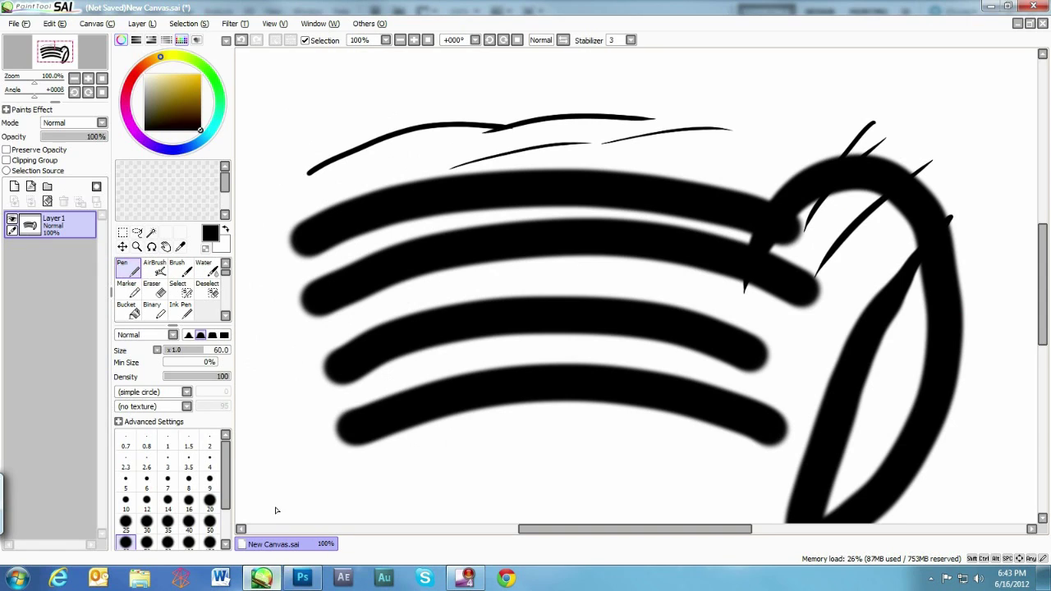
click(17, 580)
Launch the Bamboo Preference File Utility from the Start menu and cancel it unchanged.
click(55, 519)
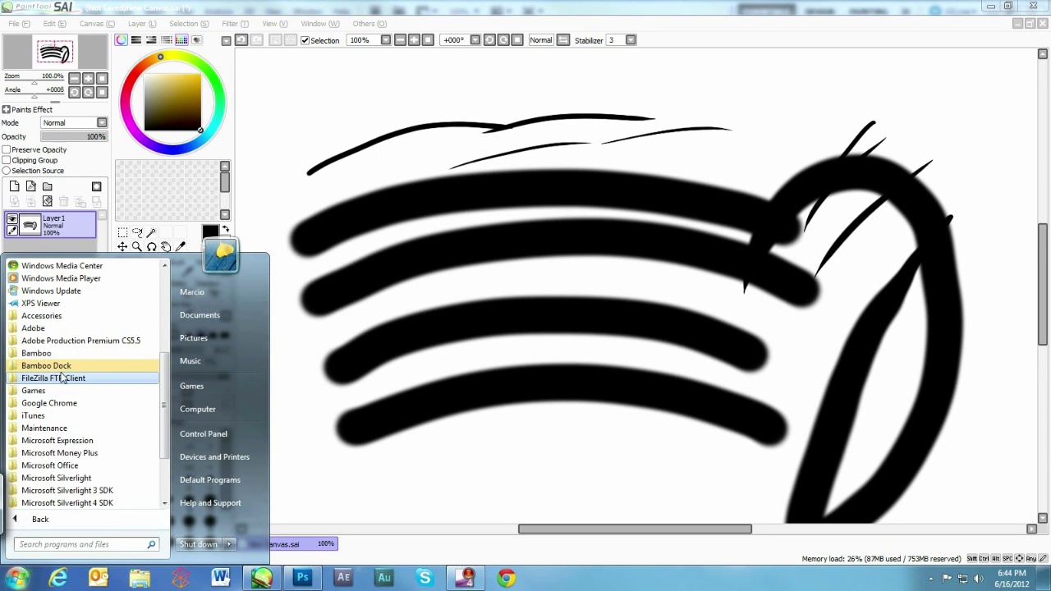
click(36, 354)
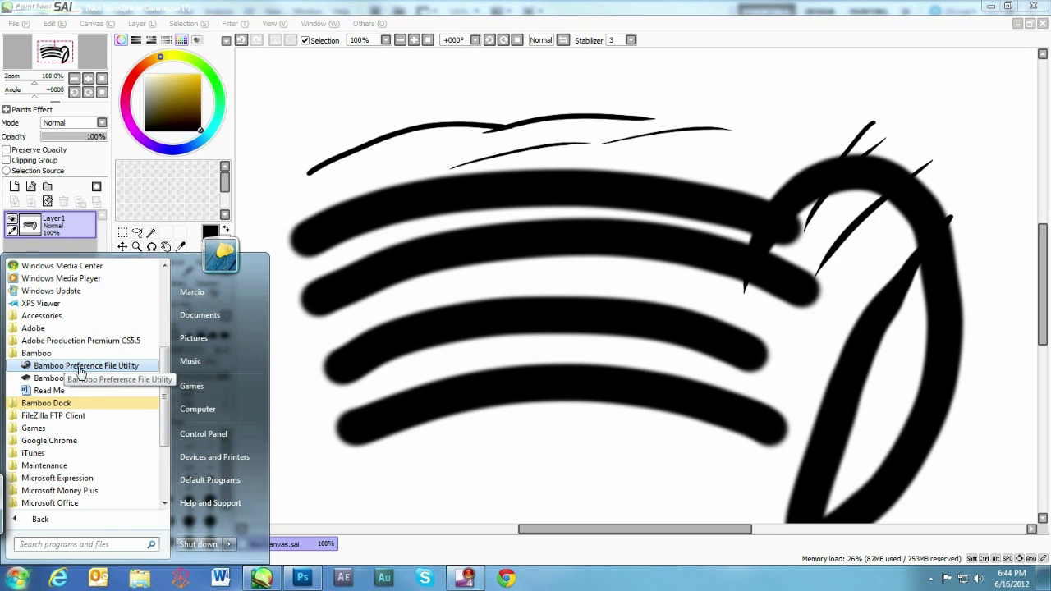
click(100, 366)
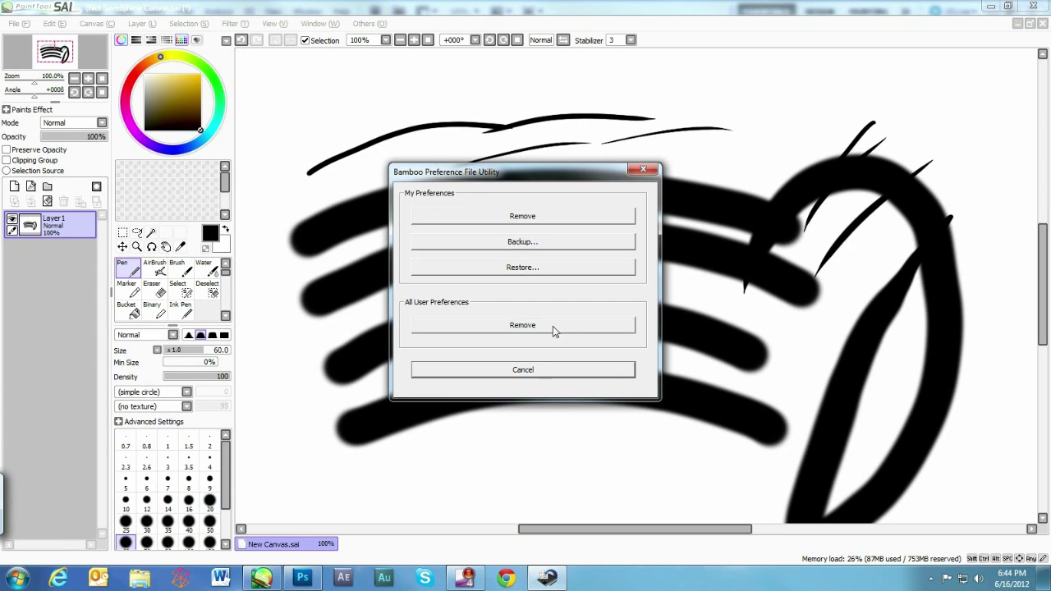
click(538, 376)
Launch Bamboo Preferences from the Bamboo program folder in the Start menu.
click(16, 578)
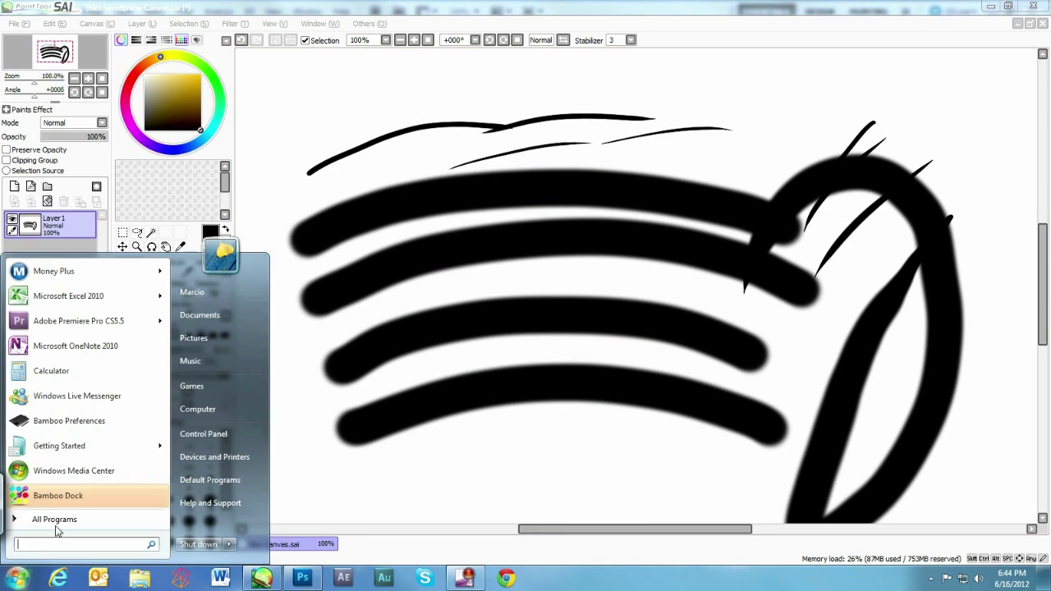
click(35, 518)
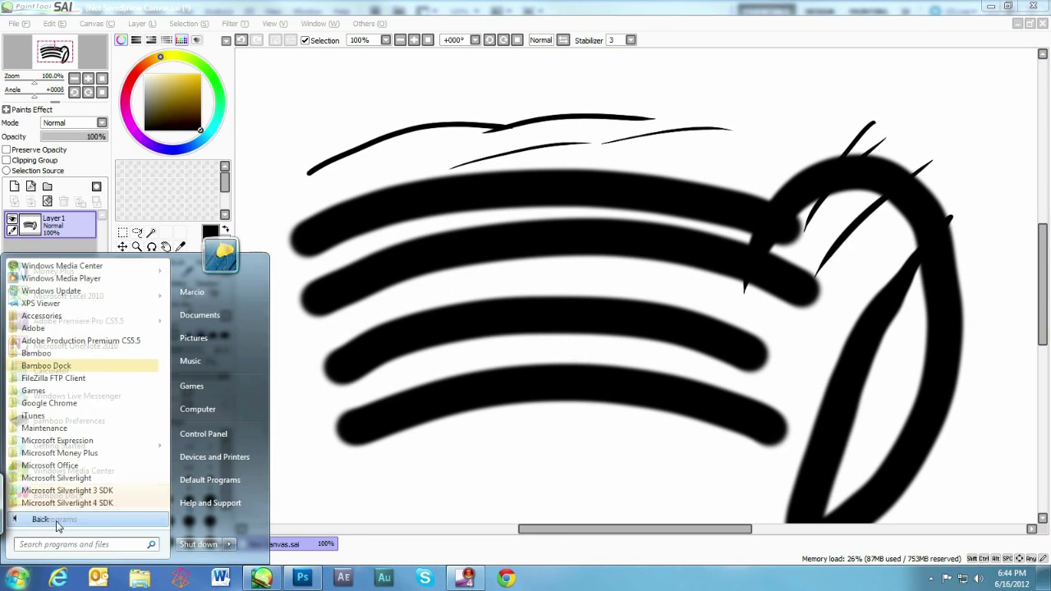
click(39, 353)
click(81, 380)
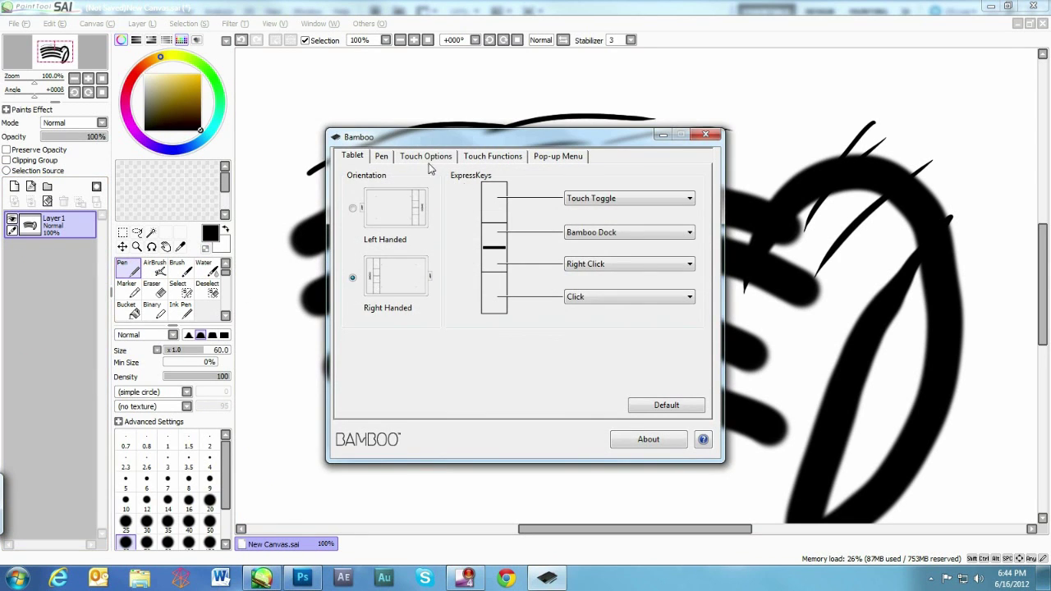
On the Pen tab, set pen mapping to the Monitor 1 screen area with full tablet area.
click(381, 157)
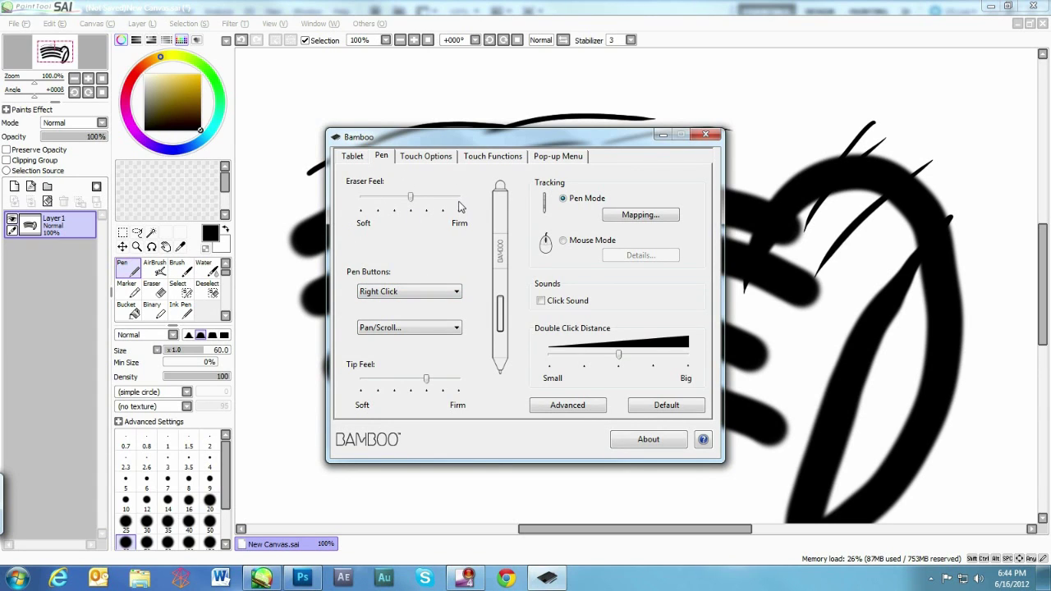
mouse_move(457, 200)
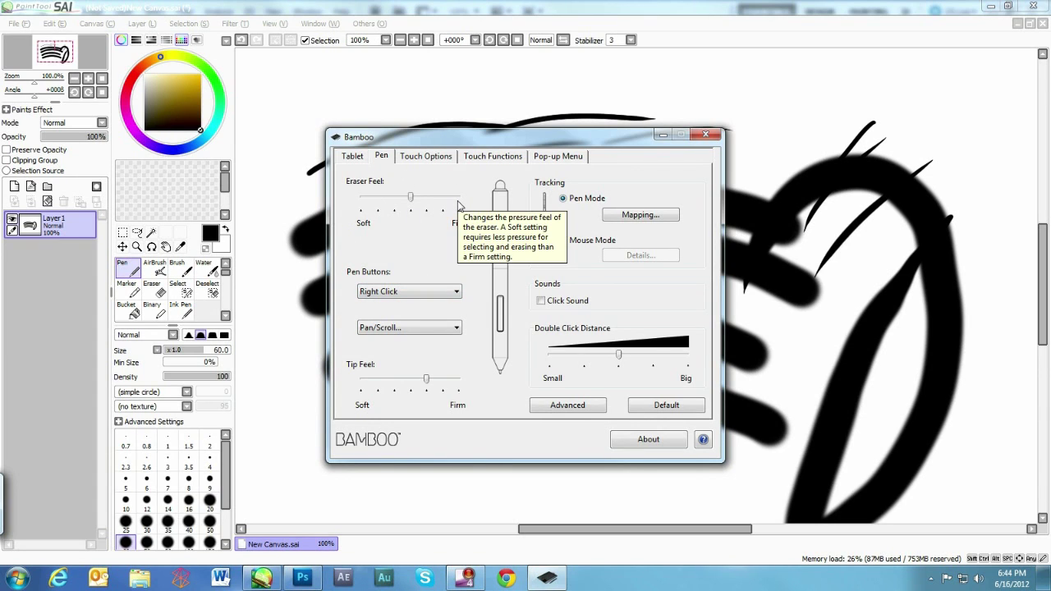
click(633, 218)
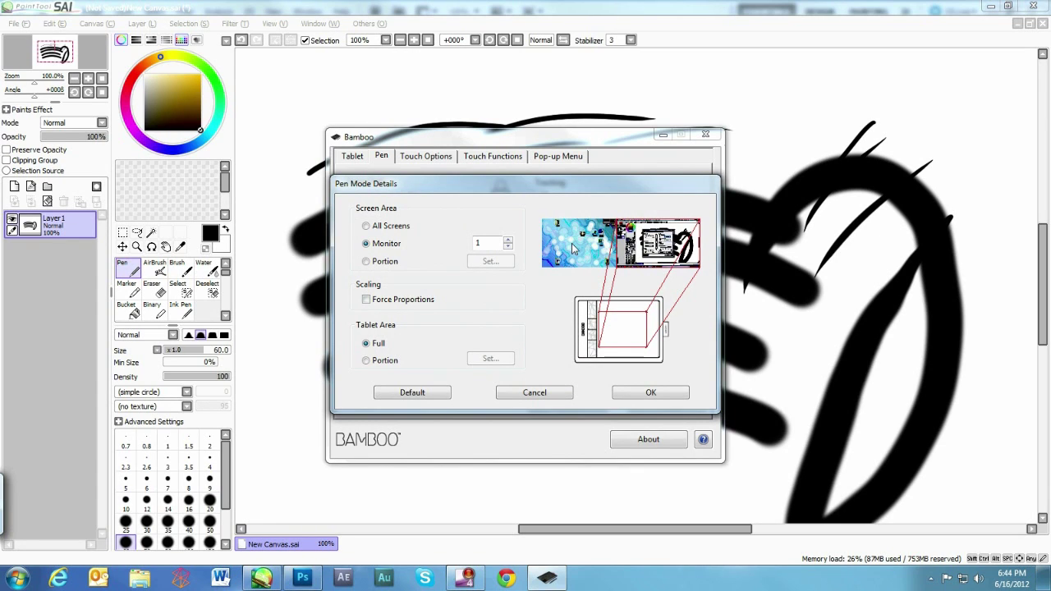
click(371, 228)
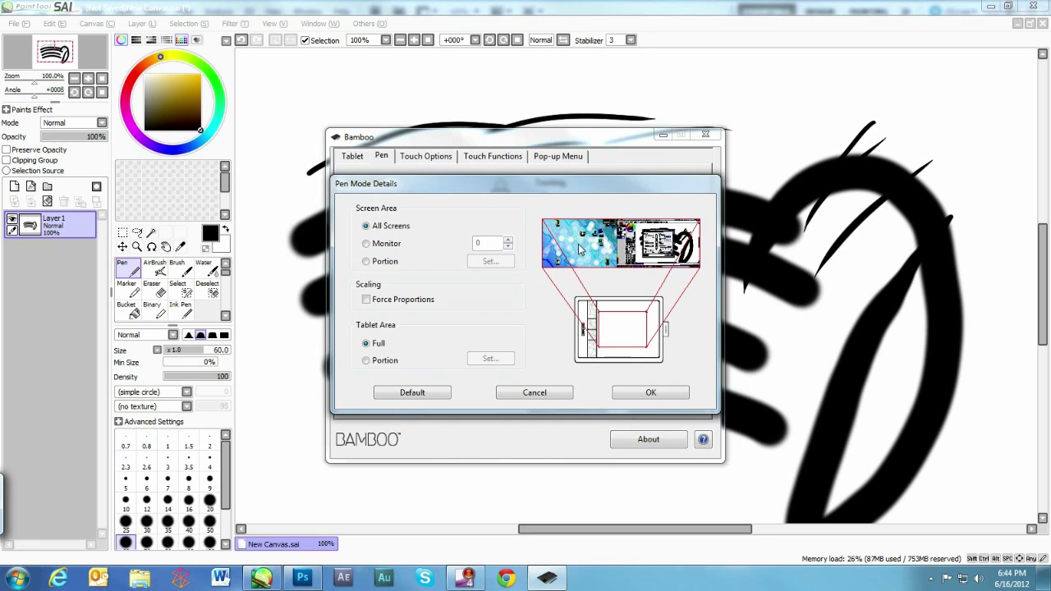
click(367, 244)
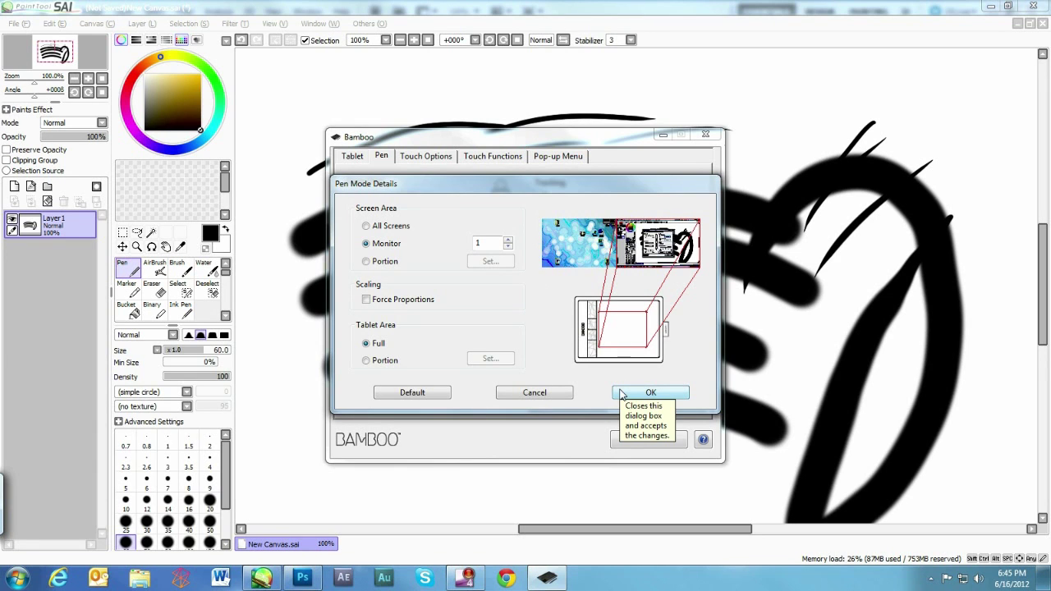
click(631, 395)
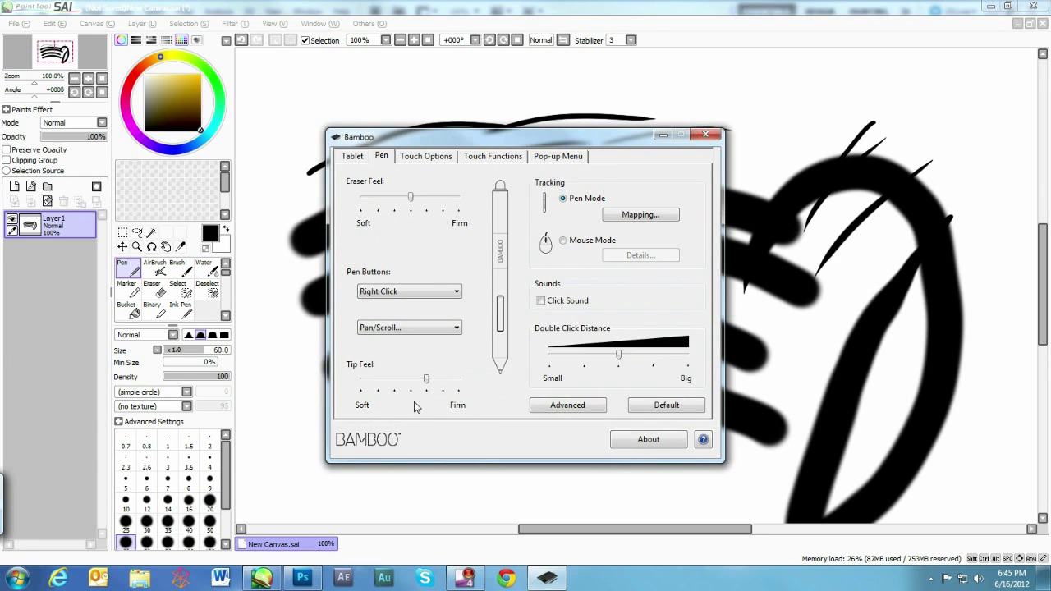
Close Bamboo Preferences and draw a thin wavy line and an oval loop below the bottom curve.
click(705, 135)
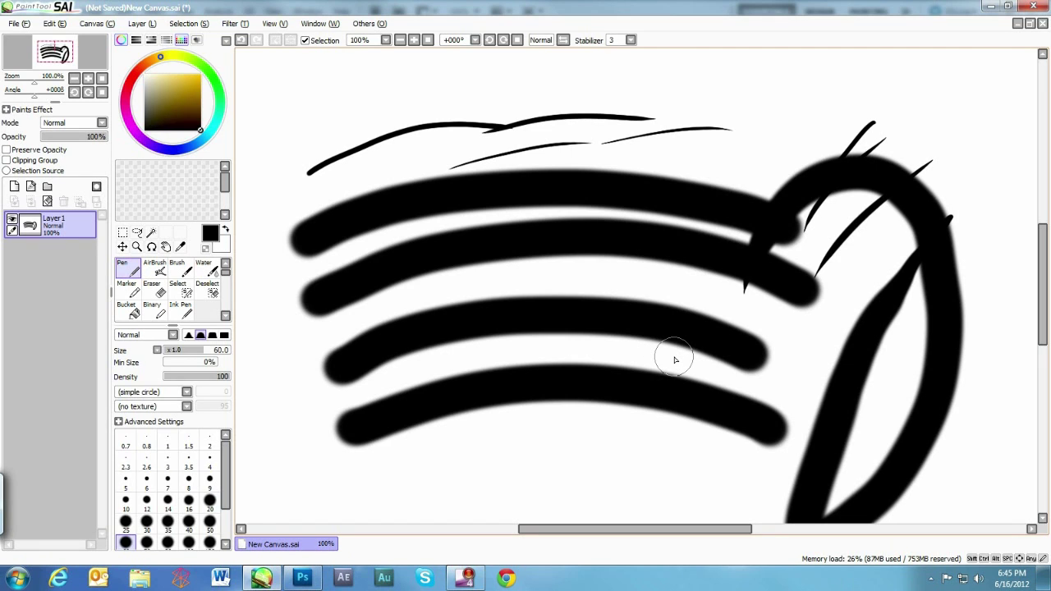
mouse_move(399, 472)
mouse_down()
mouse_move(649, 468)
mouse_move(737, 431)
mouse_up()
mouse_move(644, 406)
mouse_down()
mouse_move(587, 485)
mouse_move(657, 423)
mouse_up()
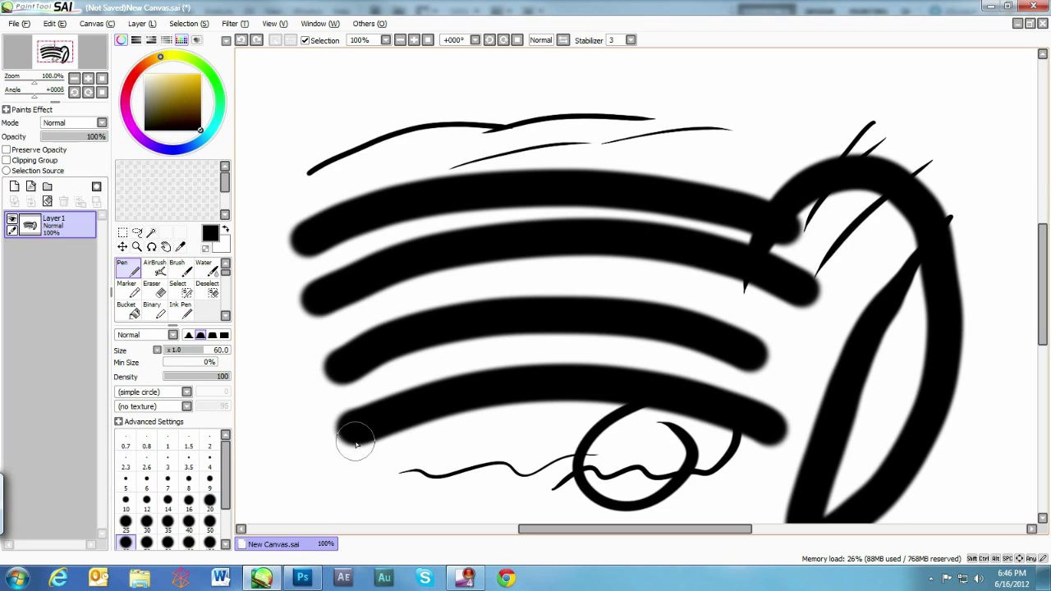